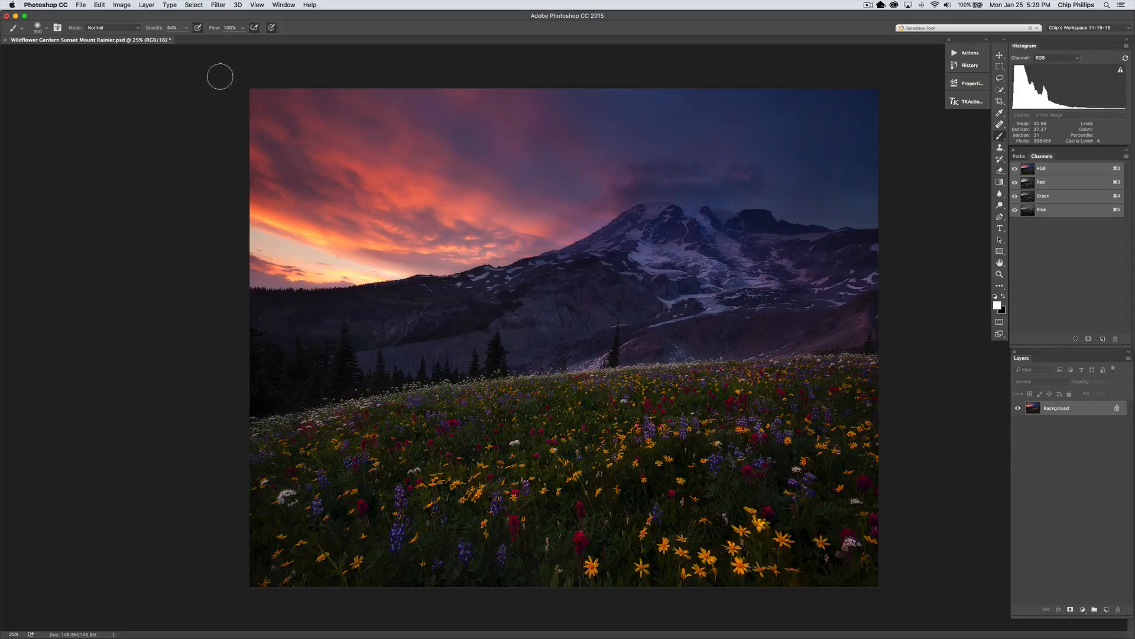
Duplicate the Background layer as a new layer named "shadow detail"
{"action": "left_click", "coordinate": [146, 5]}
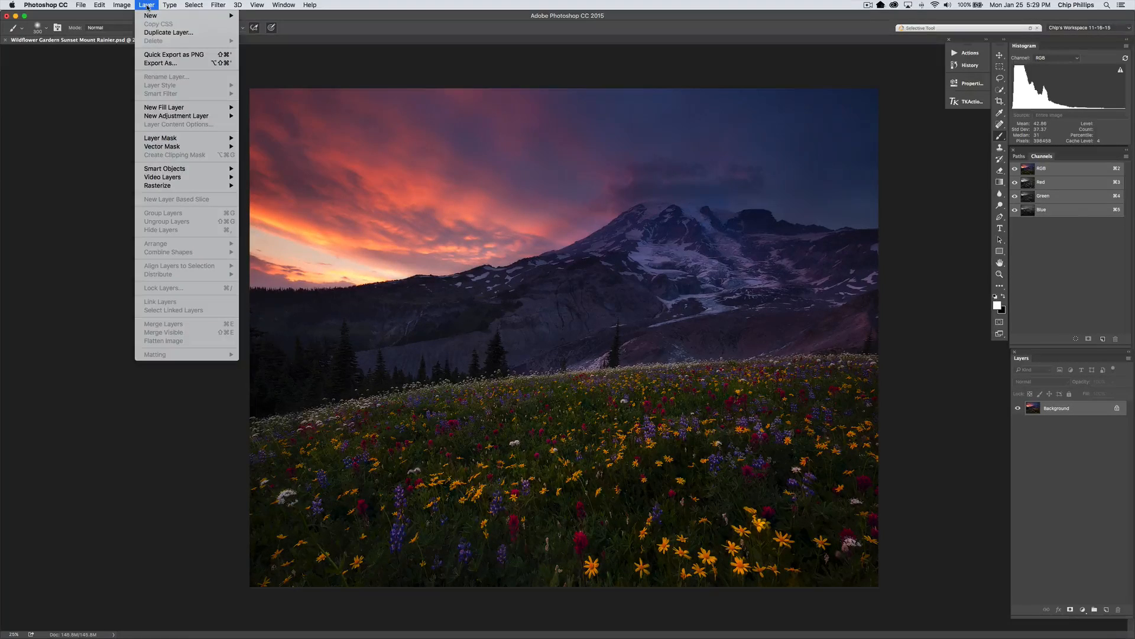
{"action": "left_click", "coordinate": [168, 32]}
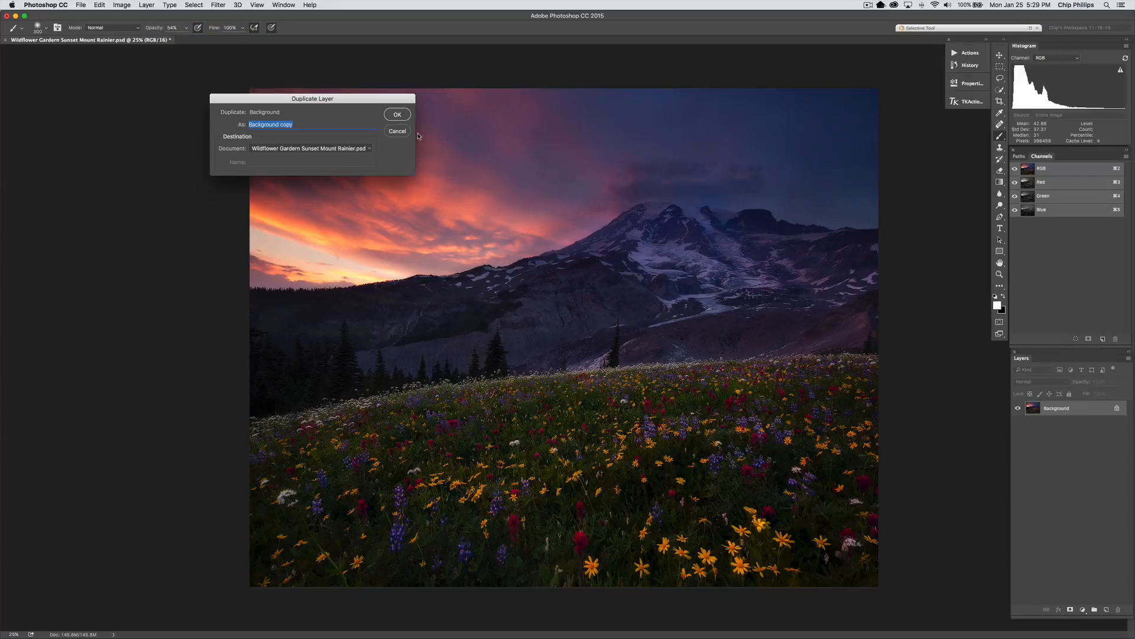
{"action": "type", "text": "shadow detail"}
{"action": "key", "text": "Return"}
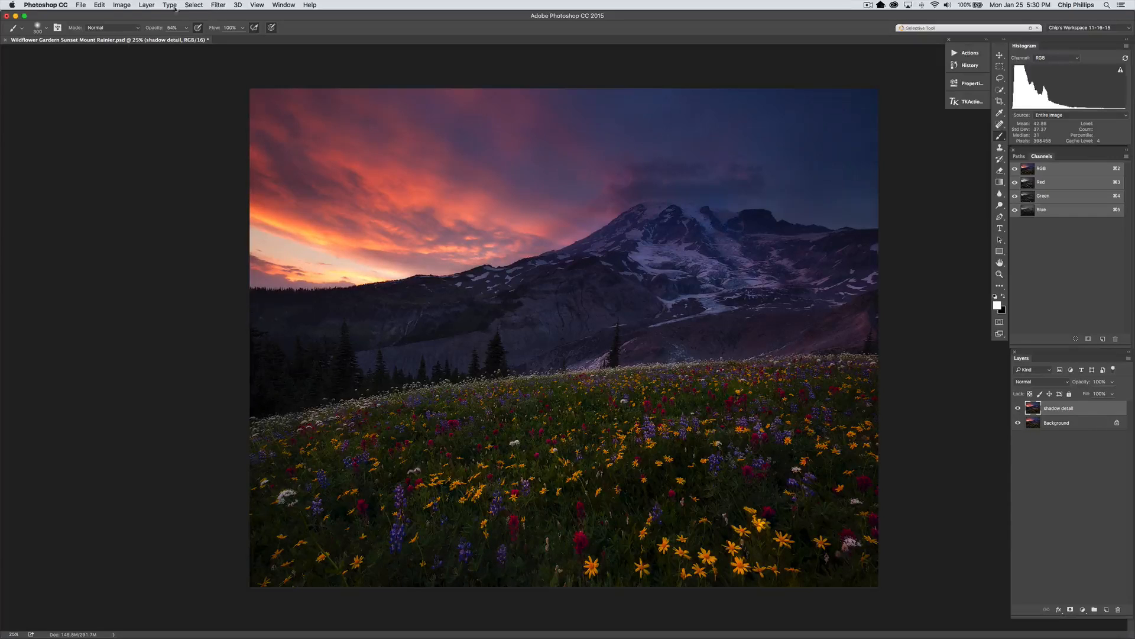
Lighten the shadow detail layer with a Shadows/Highlights adjustment using a shadow amount of 10%
{"action": "left_click", "coordinate": [122, 6]}
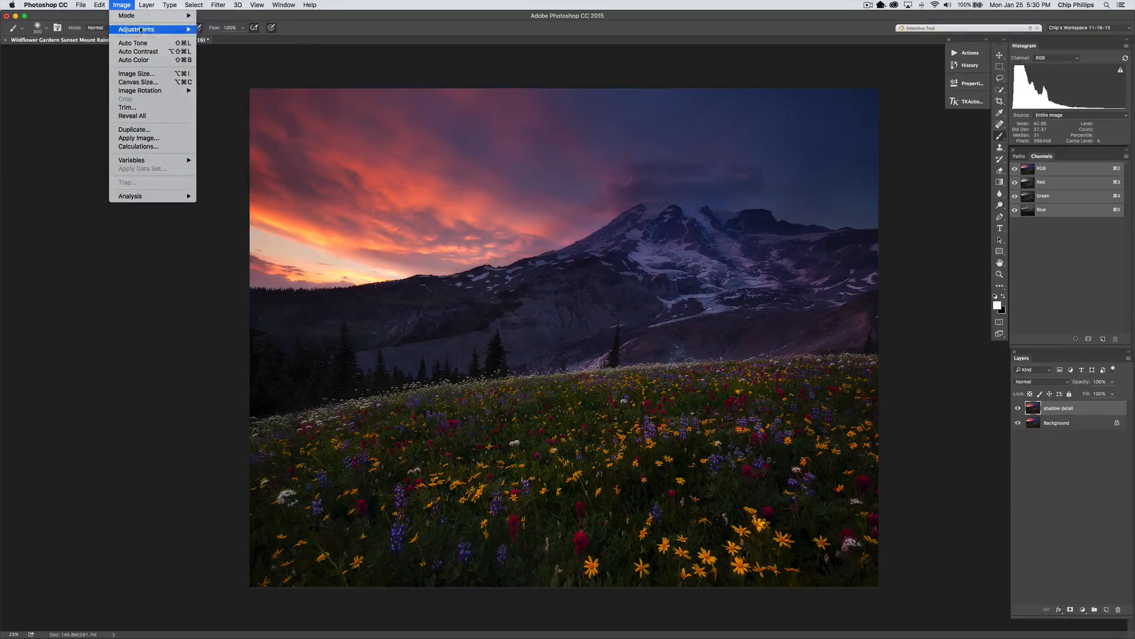
{"action": "mouse_move", "coordinate": [189, 29]}
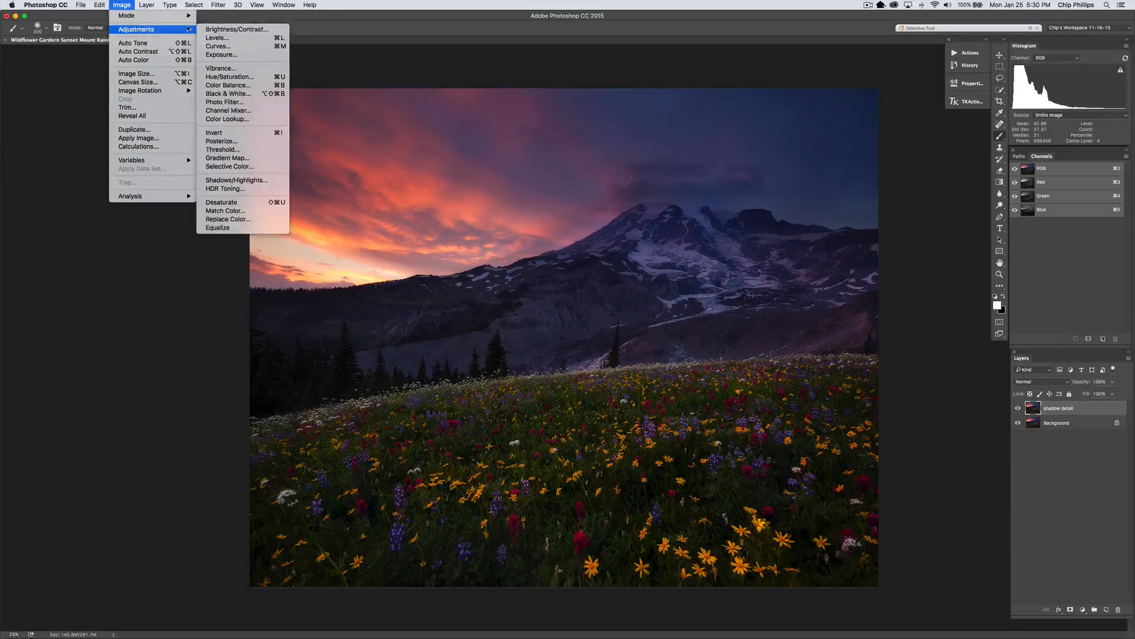
{"action": "left_click", "coordinate": [262, 180]}
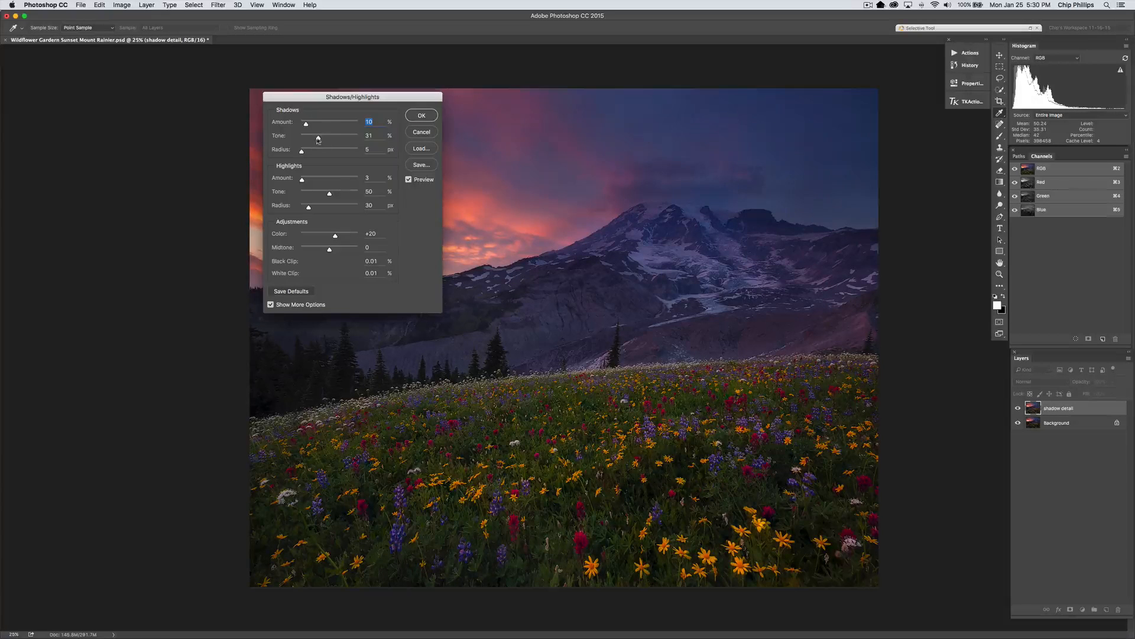
{"action": "mouse_move", "coordinate": [319, 139]}
{"action": "left_mouse_down"}
{"action": "mouse_move", "coordinate": [328, 141]}
{"action": "mouse_move", "coordinate": [303, 155]}
{"action": "left_mouse_up"}
{"action": "left_click", "coordinate": [421, 132]}
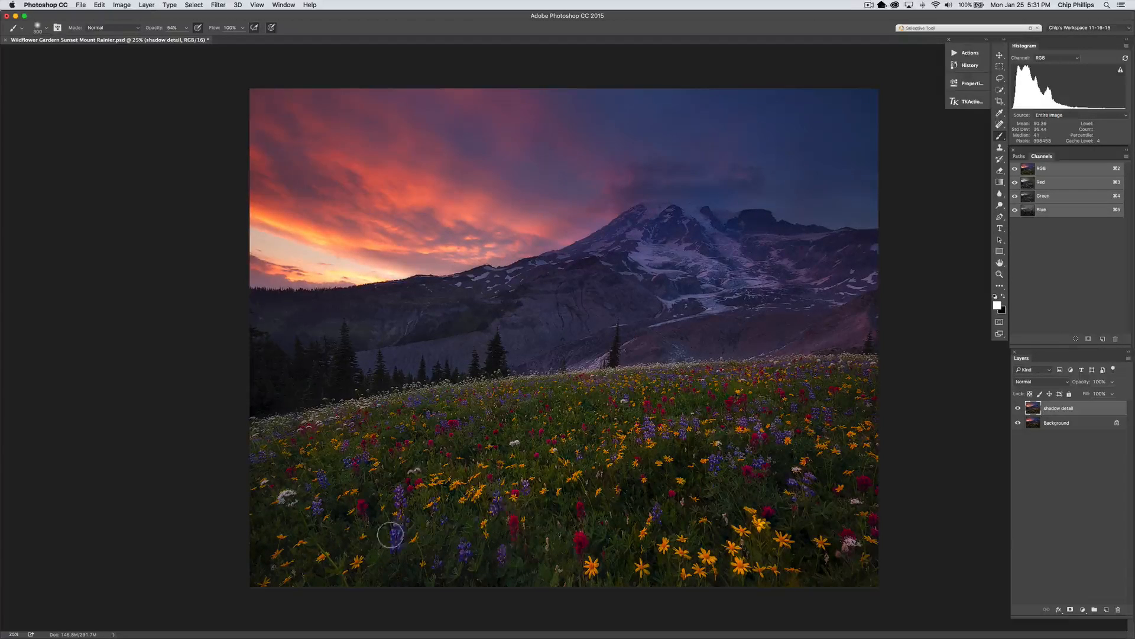
Compare the image with and without the shadow detail layer, and add a black layer mask to that layer
{"action": "left_click", "coordinate": [1018, 408]}
{"action": "left_click", "coordinate": [1019, 408]}
{"action": "left_click", "coordinate": [1069, 611], "text": "alt"}
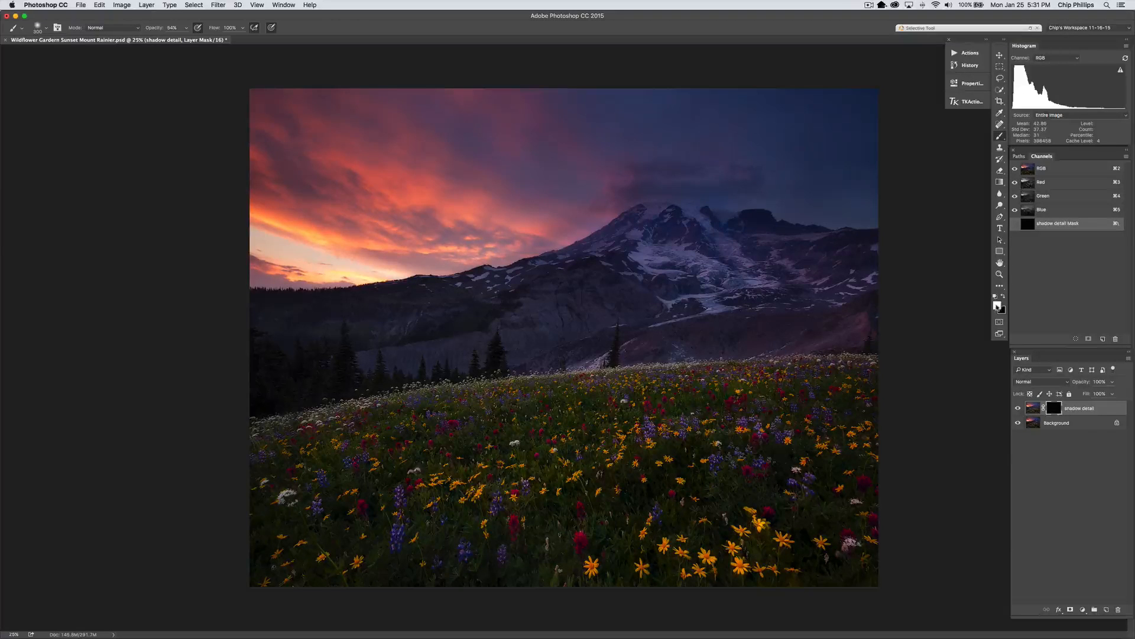
Paint with white on the mask over the dark trees at the left edge of the meadow
{"action": "left_click", "coordinate": [1004, 296]}
{"action": "left_click", "coordinate": [1004, 297]}
{"action": "key", "text": "z"}
{"action": "left_click", "coordinate": [306, 390]}
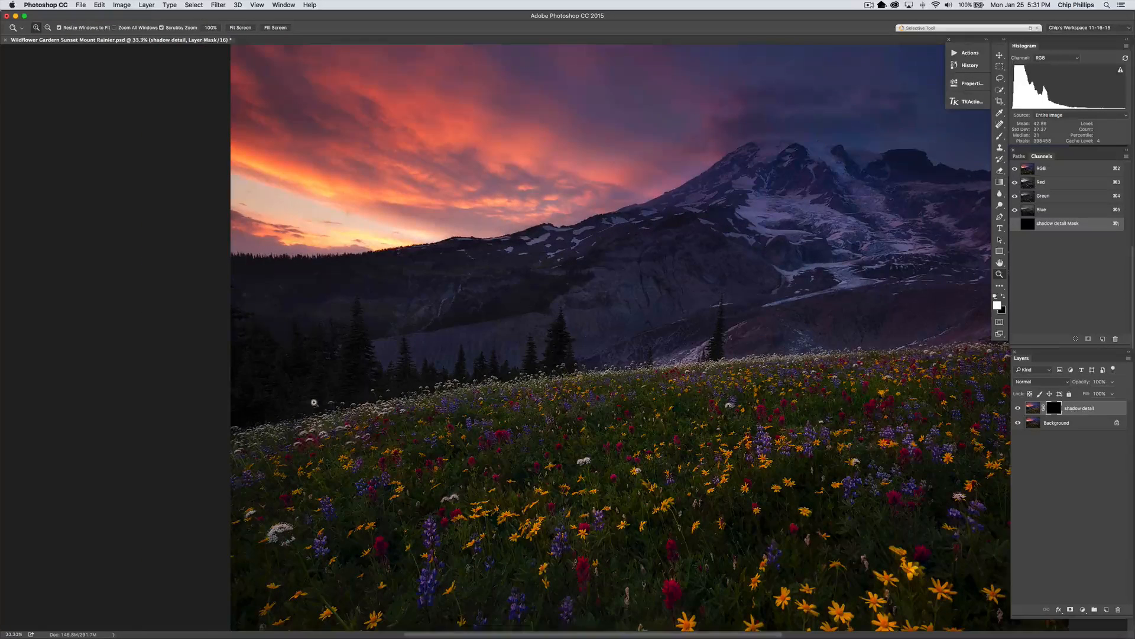
{"action": "key", "text": "b"}
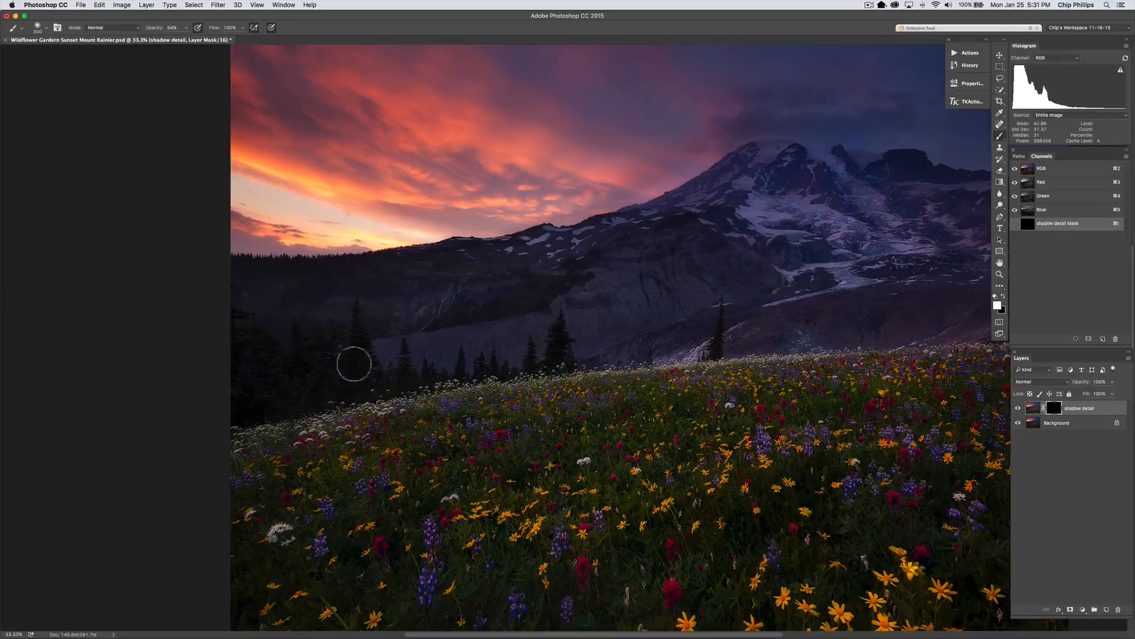
{"action": "mouse_move", "coordinate": [337, 375]}
{"action": "left_mouse_down"}
{"action": "mouse_move", "coordinate": [314, 396]}
{"action": "mouse_move", "coordinate": [339, 380]}
{"action": "mouse_move", "coordinate": [290, 393]}
{"action": "mouse_move", "coordinate": [255, 359]}
{"action": "mouse_move", "coordinate": [241, 375]}
{"action": "mouse_move", "coordinate": [289, 379]}
{"action": "mouse_move", "coordinate": [253, 404]}
{"action": "mouse_move", "coordinate": [351, 373]}
{"action": "left_mouse_up"}
Reduce the brush size and continue revealing the shadow detail over the smaller trees along the meadow's upper edge
{"action": "key", "text": "bracketleft"}
{"action": "key", "text": "bracketleft"}
{"action": "key", "text": "bracketleft"}
{"action": "key", "text": "bracketleft"}
{"action": "key", "text": "bracketleft"}
{"action": "key", "text": "bracketleft"}
{"action": "scroll", "coordinate": [374, 395], "scroll_direction": "up", "scroll_amount": 1}
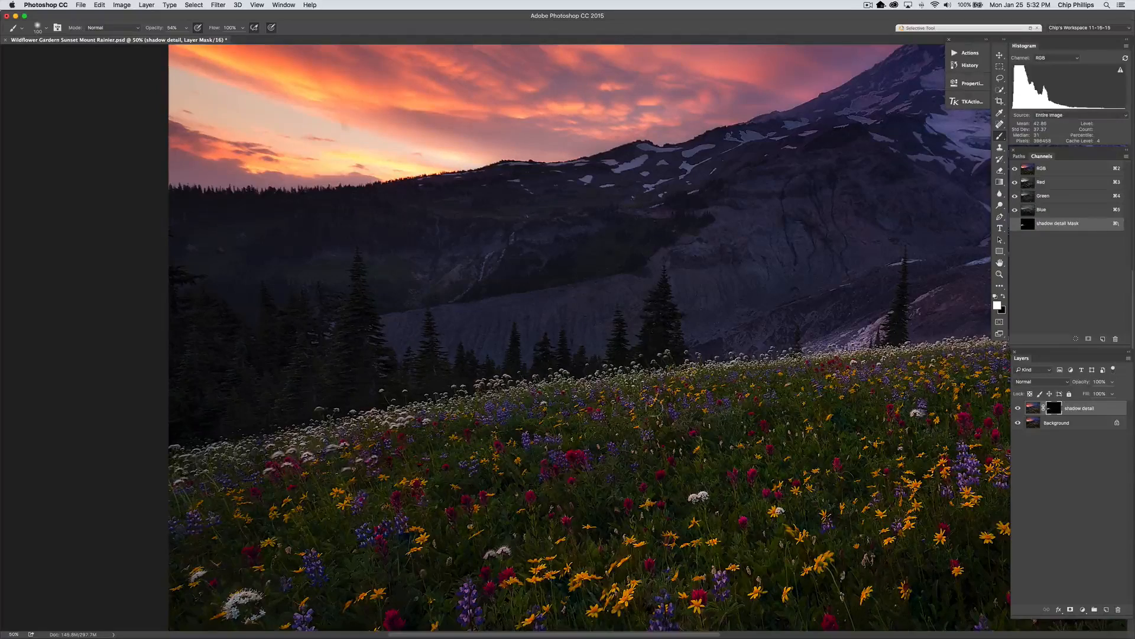
{"action": "left_click_drag", "start_coordinate": [702, 404], "coordinate": [507, 399]}
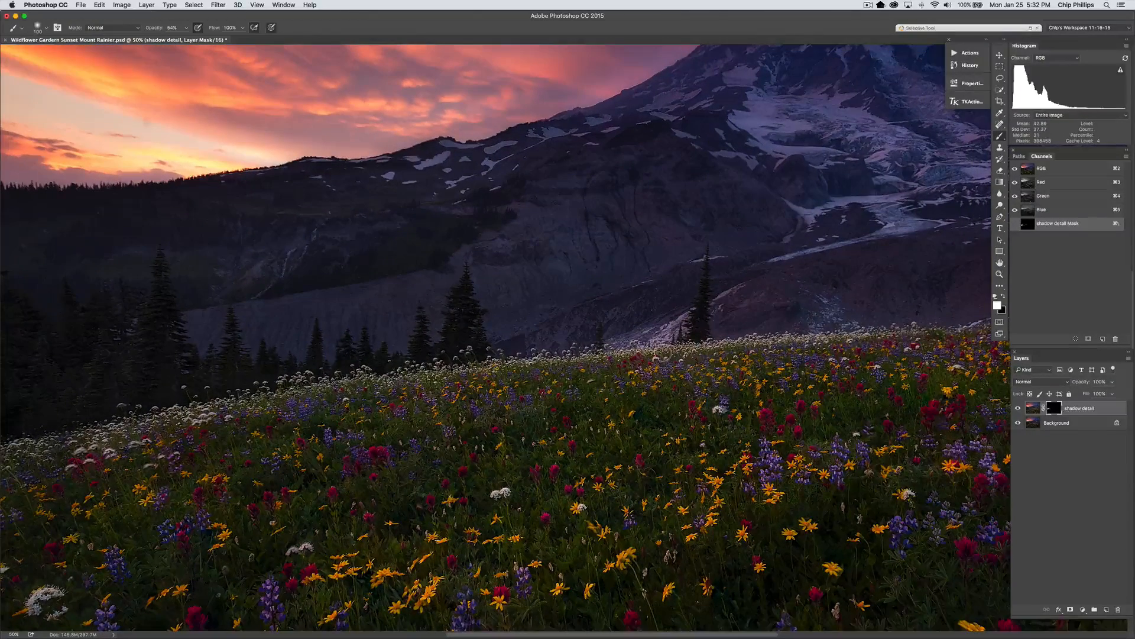
{"action": "key", "text": "bracketleft"}
View the whole image at 25% and compare it with the shadow detail layer off and on
{"action": "key", "text": "z"}
{"action": "right_click", "coordinate": [528, 329]}
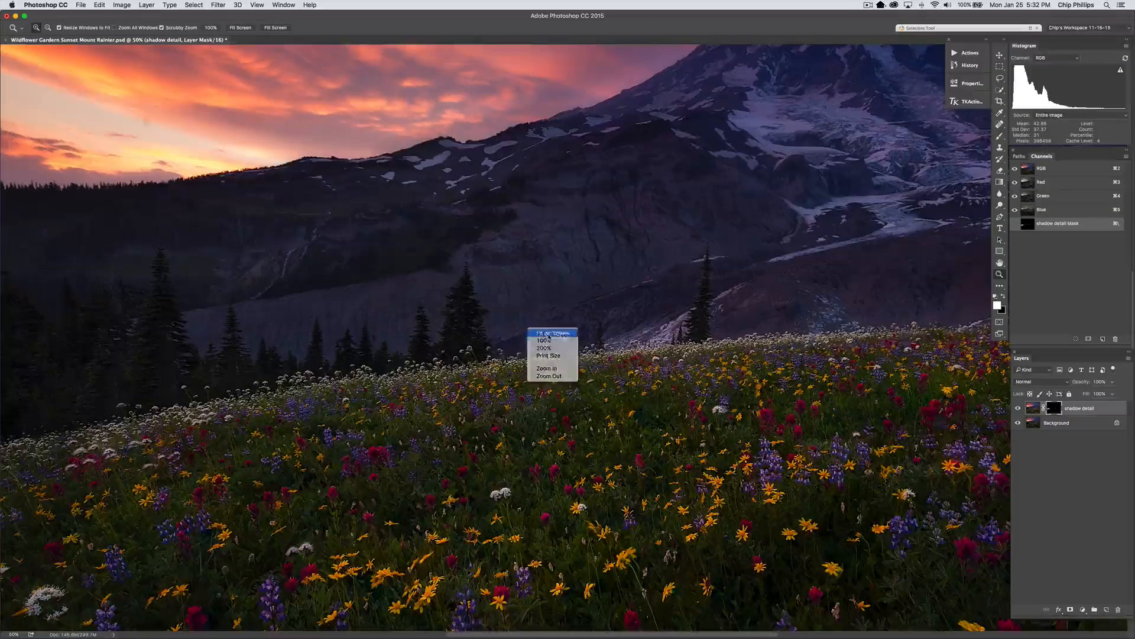
{"action": "left_click", "coordinate": [548, 334]}
{"action": "right_click", "coordinate": [576, 327]}
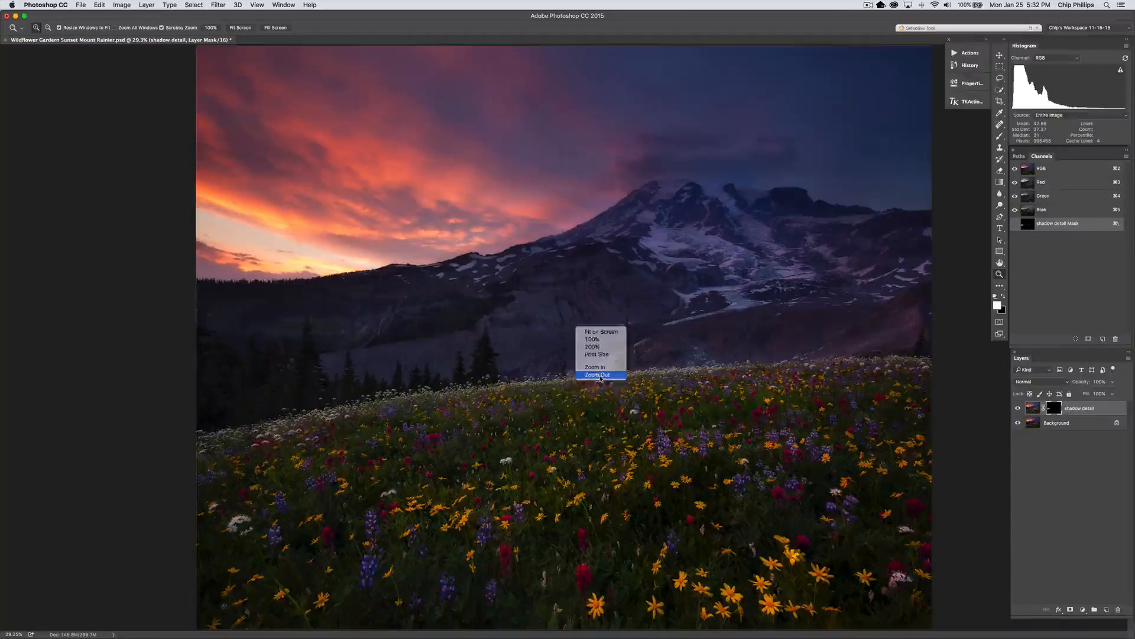
{"action": "left_click", "coordinate": [596, 375]}
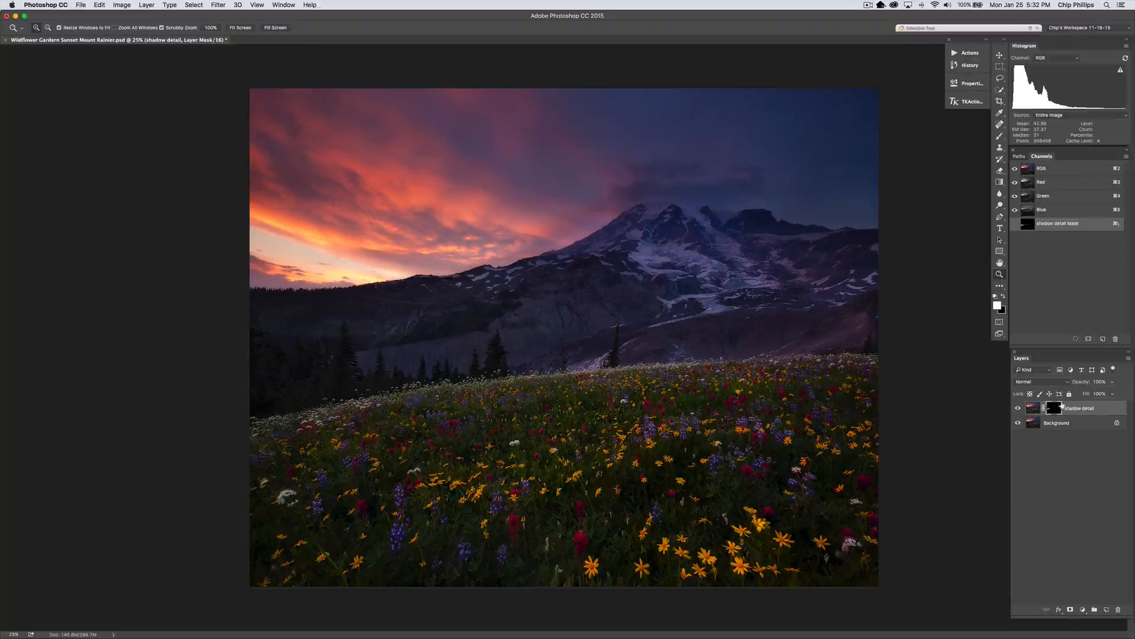
{"action": "left_click", "coordinate": [1017, 408]}
{"action": "left_click", "coordinate": [1017, 409]}
Try a lower opacity for the shadow detail layer, and delete the layer after comparing it off and on
{"action": "left_click", "coordinate": [1113, 382]}
{"action": "left_click_drag", "start_coordinate": [1112, 393], "coordinate": [1099, 394]}
{"action": "left_click", "coordinate": [1019, 408]}
{"action": "left_click", "coordinate": [1019, 408]}
{"action": "left_click_drag", "start_coordinate": [1099, 419], "coordinate": [1121, 608]}
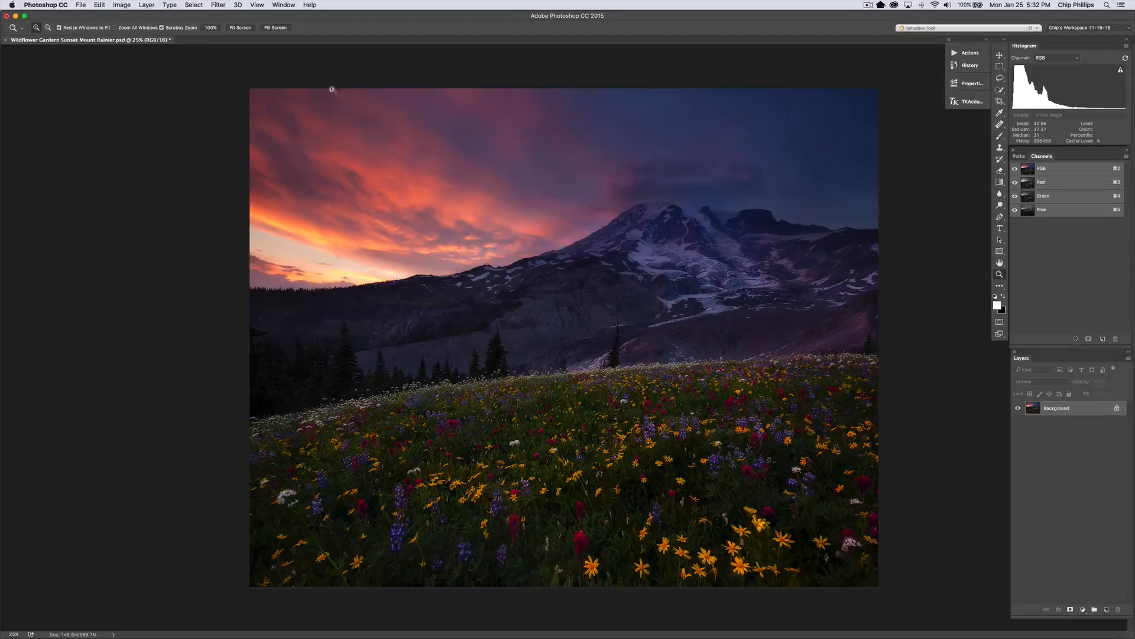
Duplicate the Background layer again under the name "shadow detail"
{"action": "left_click", "coordinate": [146, 5]}
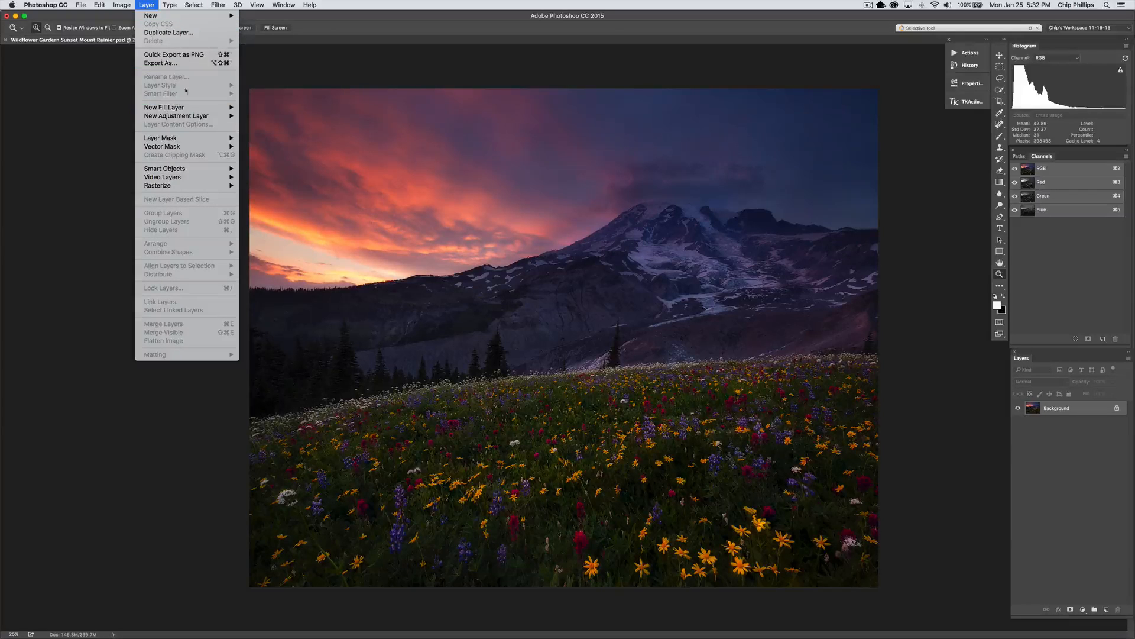
{"action": "left_click", "coordinate": [190, 34]}
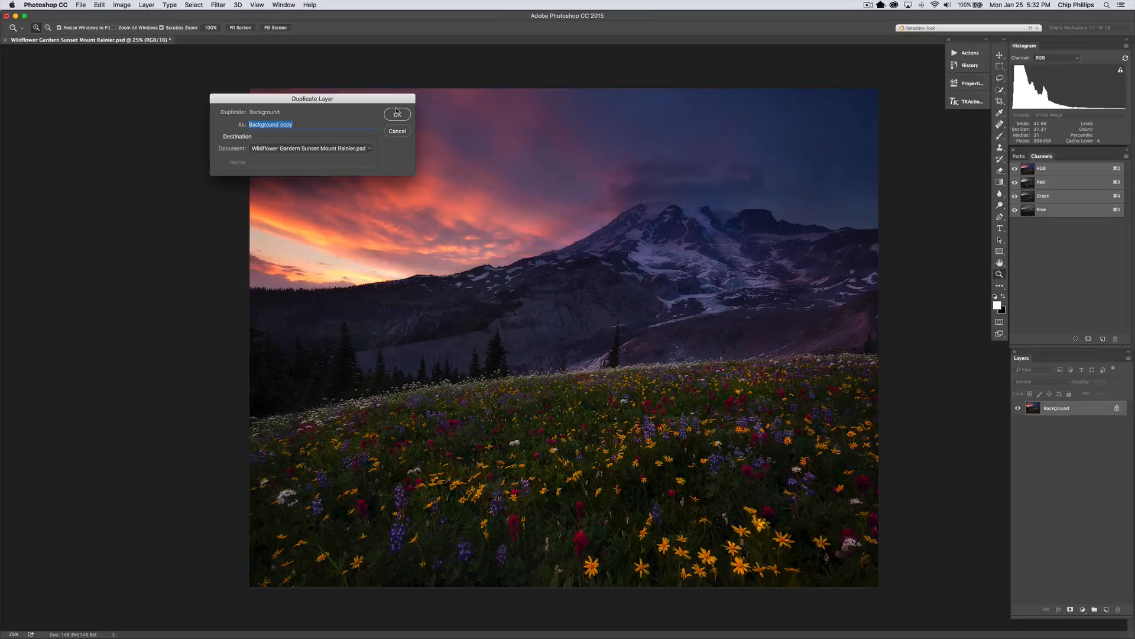
{"action": "type", "text": "shadow detail"}
{"action": "key", "text": "Return"}
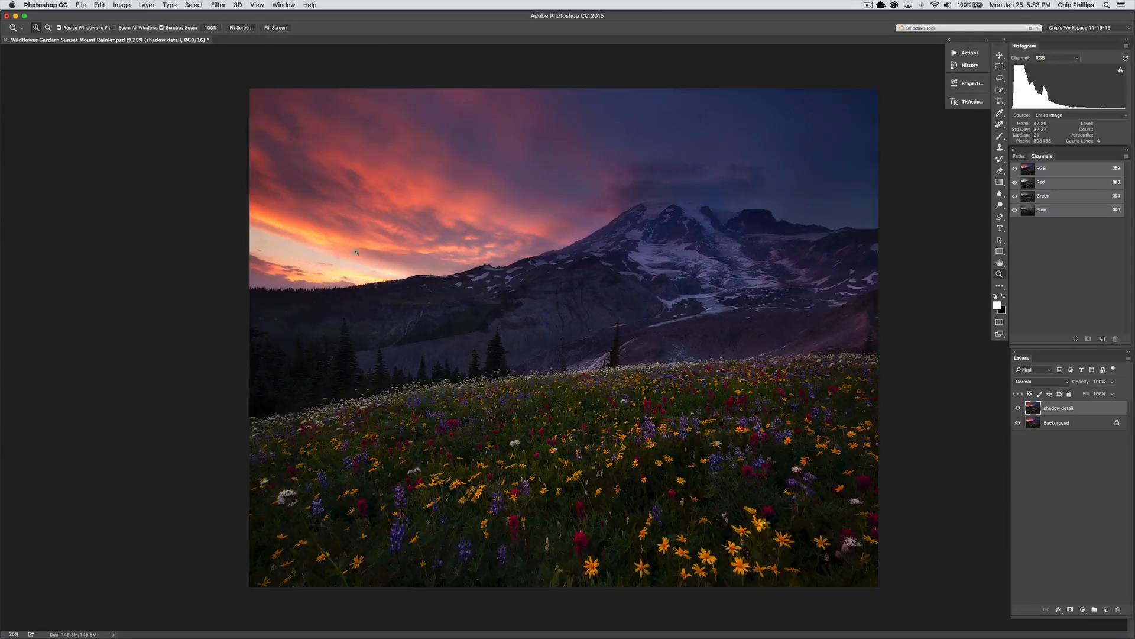
Apply the Camera Raw filter to the shadow detail layer with Shadows set to +67
{"action": "left_click", "coordinate": [216, 6]}
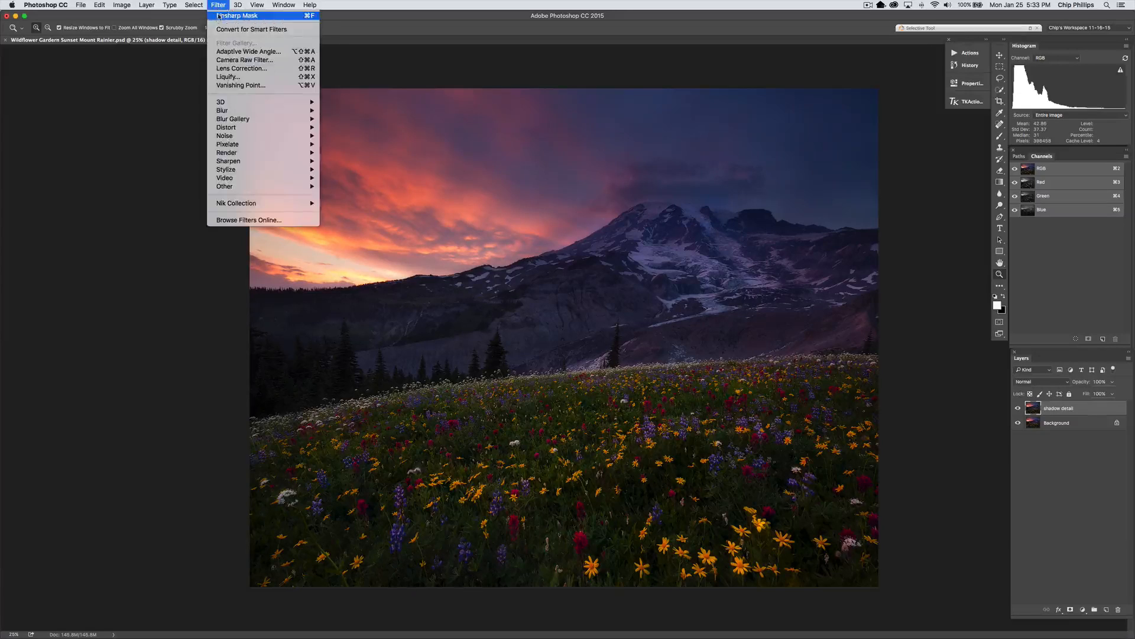
{"action": "left_click", "coordinate": [262, 61]}
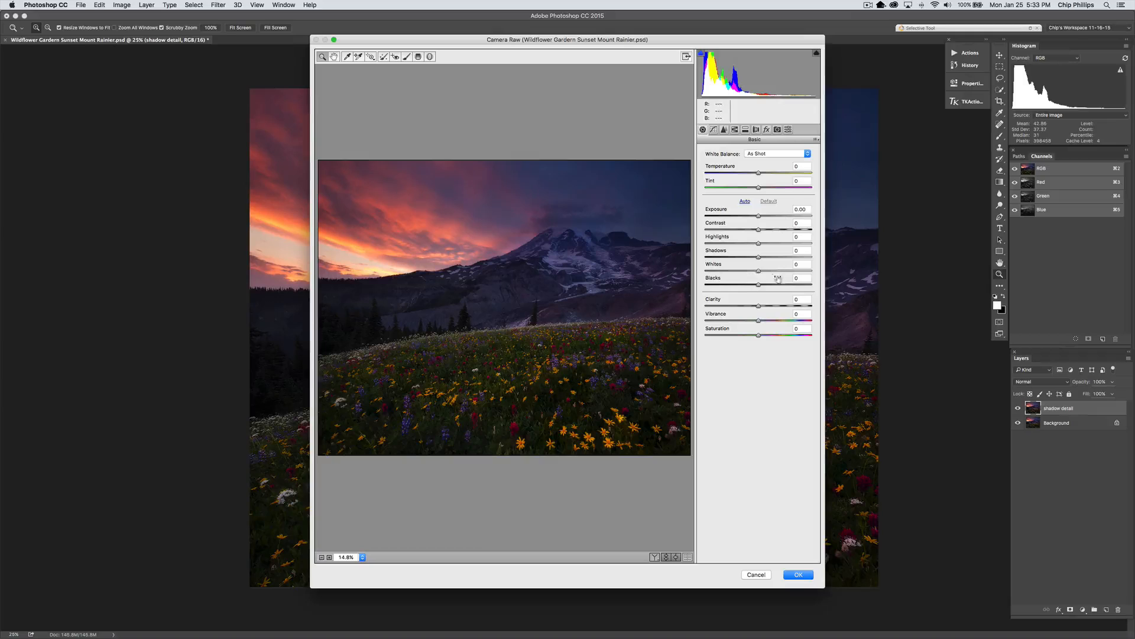
{"action": "left_click_drag", "start_coordinate": [761, 259], "coordinate": [772, 260]}
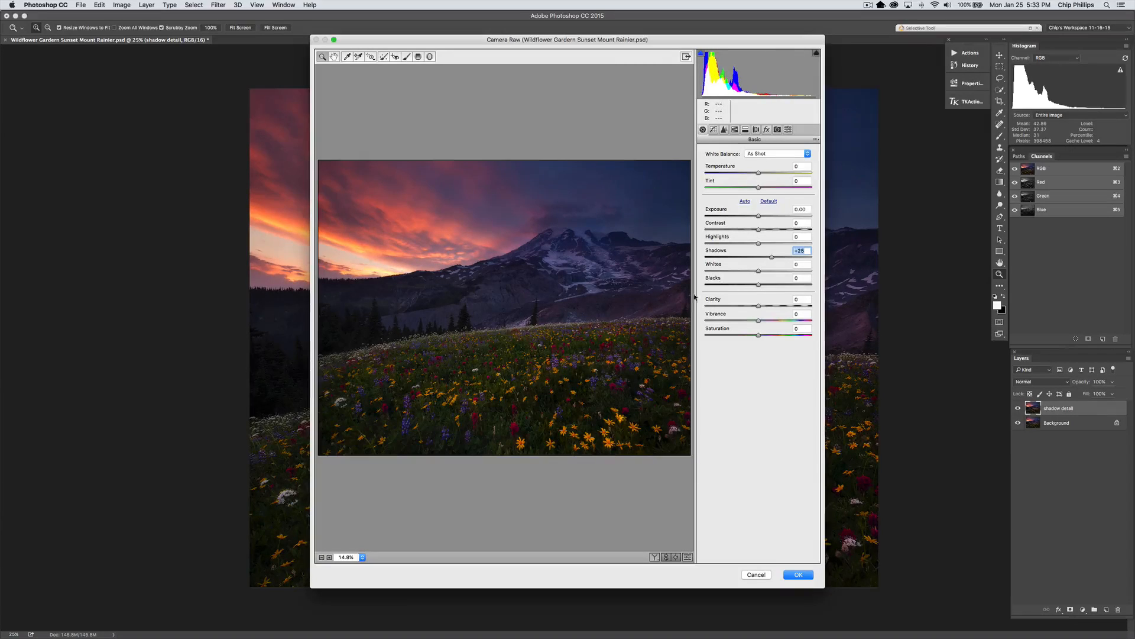
{"action": "left_click", "coordinate": [343, 338]}
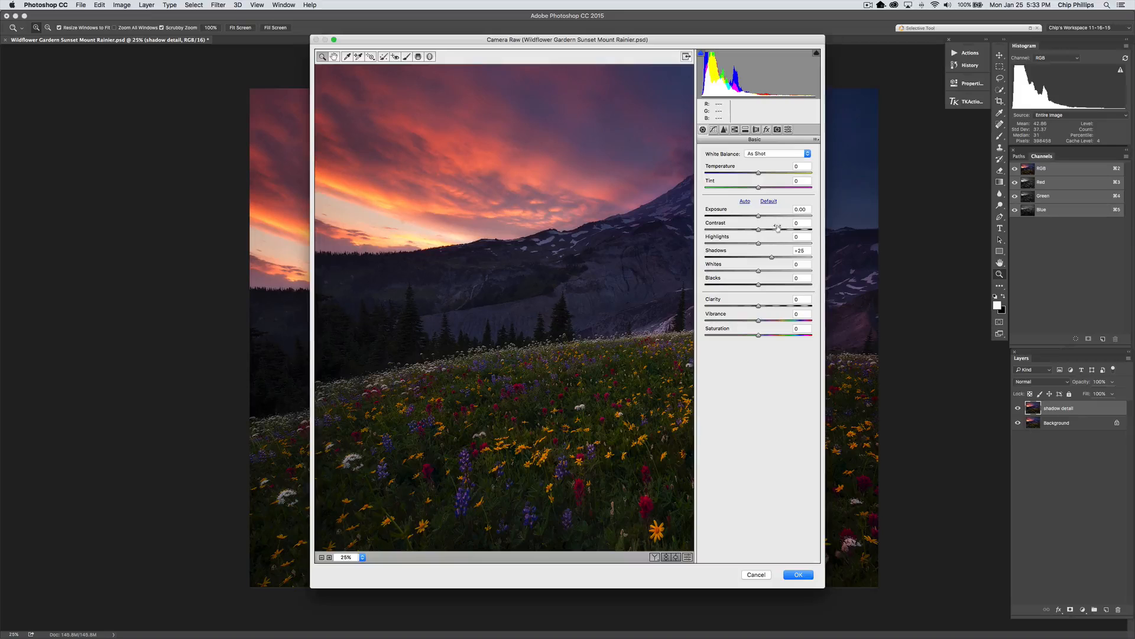
{"action": "left_click_drag", "start_coordinate": [770, 259], "coordinate": [794, 259]}
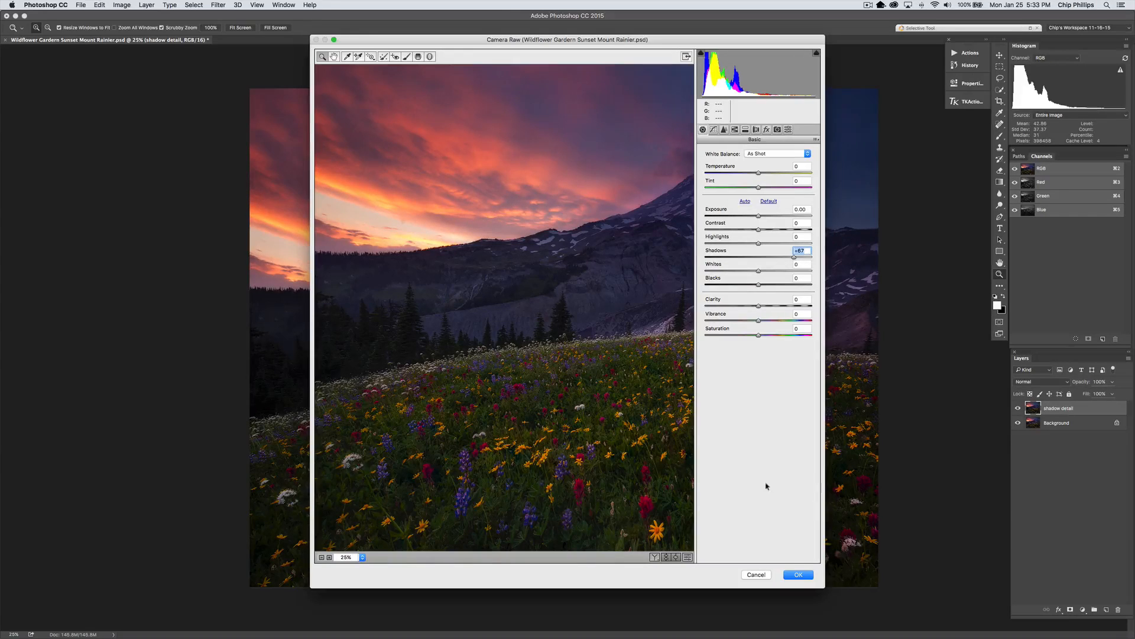
{"action": "left_click", "coordinate": [798, 574]}
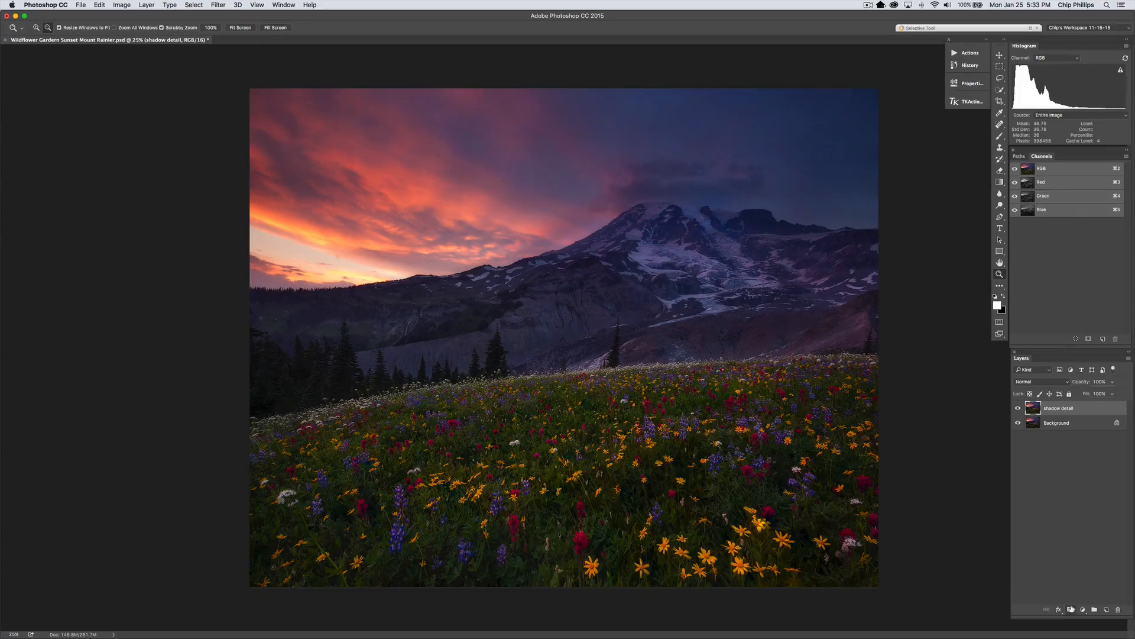
Add a black mask to the shadow detail layer and paint it white over the dark trees along the meadow, varying the brush size
{"action": "left_click", "coordinate": [1071, 610], "text": "alt"}
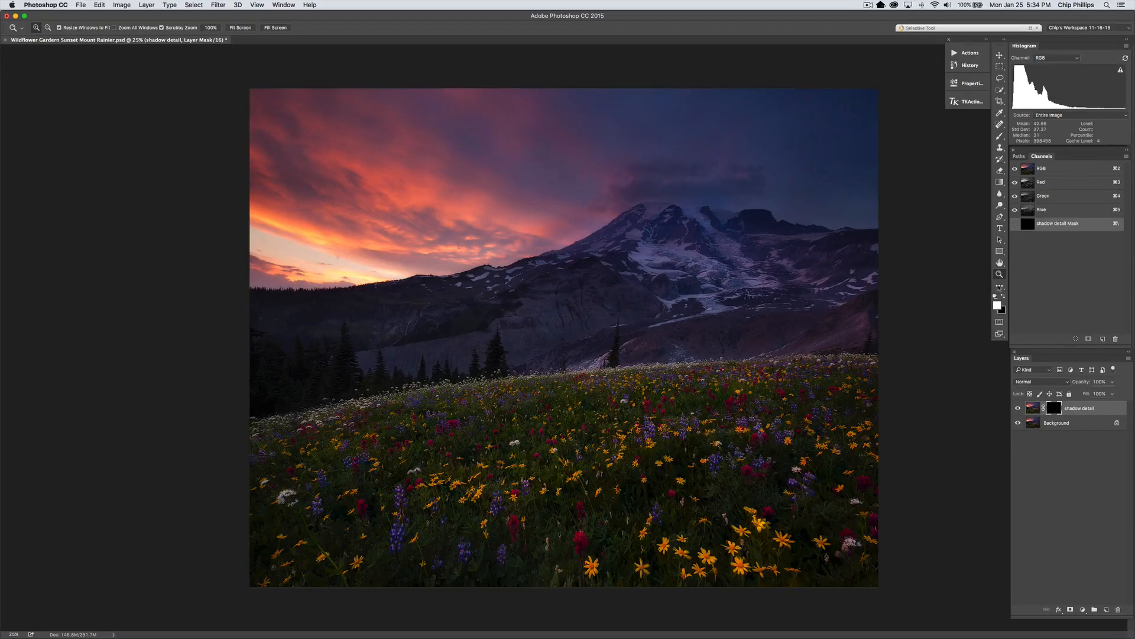
{"action": "left_click", "coordinate": [1000, 137]}
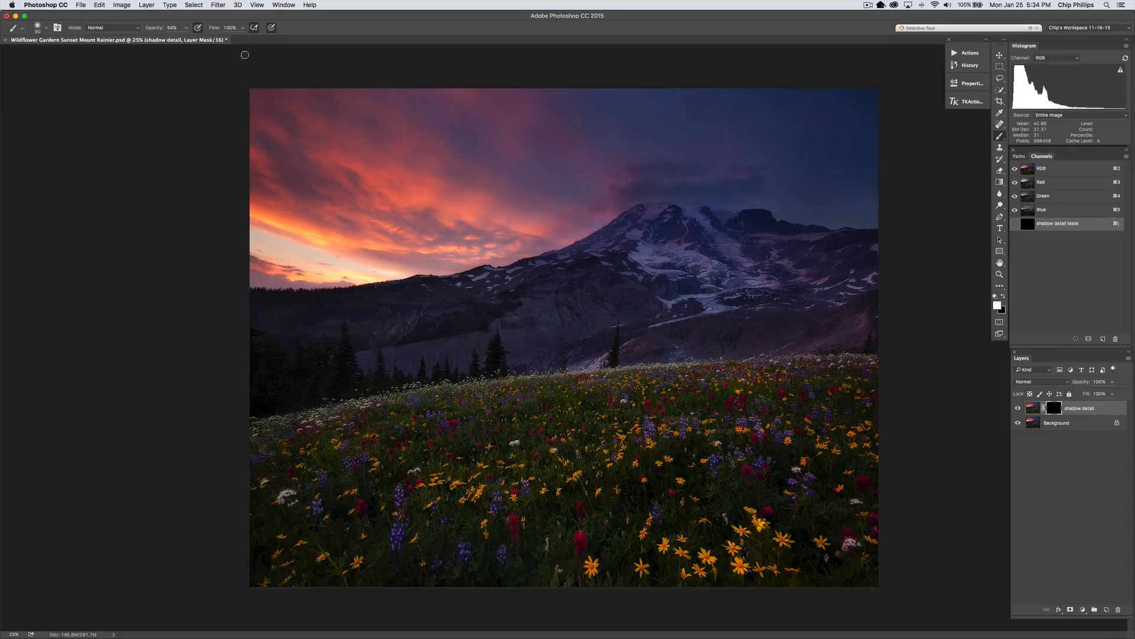
{"action": "key", "text": "bracketright"}
{"action": "key", "text": "bracketright"}
{"action": "left_click_drag", "start_coordinate": [380, 379], "coordinate": [406, 389]}
{"action": "left_click_drag", "start_coordinate": [505, 363], "coordinate": [491, 366]}
{"action": "key", "text": "bracketleft"}
{"action": "key", "text": "bracketleft"}
{"action": "key", "text": "bracketleft"}
{"action": "key", "text": "bracketleft"}
{"action": "key", "text": "bracketright"}
{"action": "key", "text": "bracketright"}
{"action": "key", "text": "bracketright"}
Compare the image with the shadow detail layer off and on, and lower that layer's opacity slightly
{"action": "left_click", "coordinate": [1018, 408]}
{"action": "left_click", "coordinate": [1018, 408]}
{"action": "left_click", "coordinate": [1114, 382]}
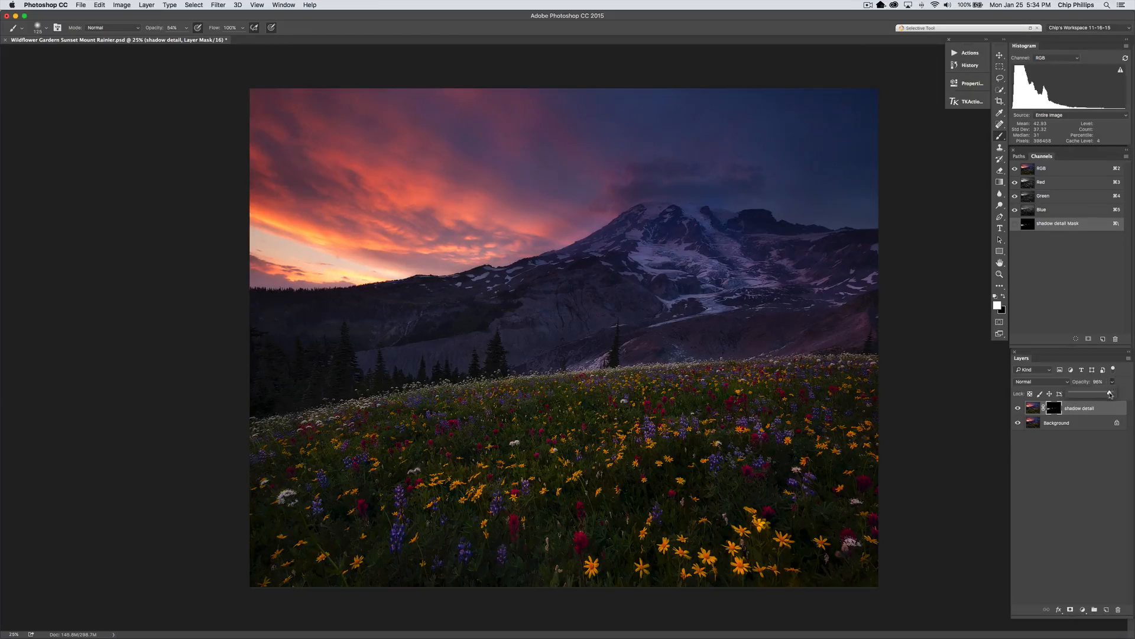